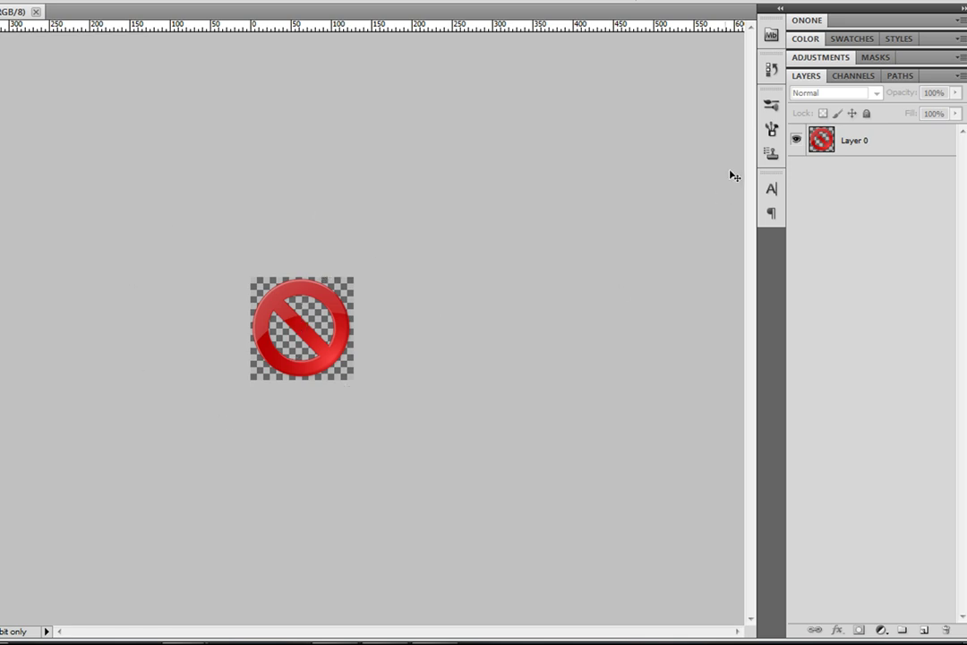
# Duplicate Layer 0 into Layer 0 copy, hide the original, and keep the copy selected
pyautogui.click(857, 145)
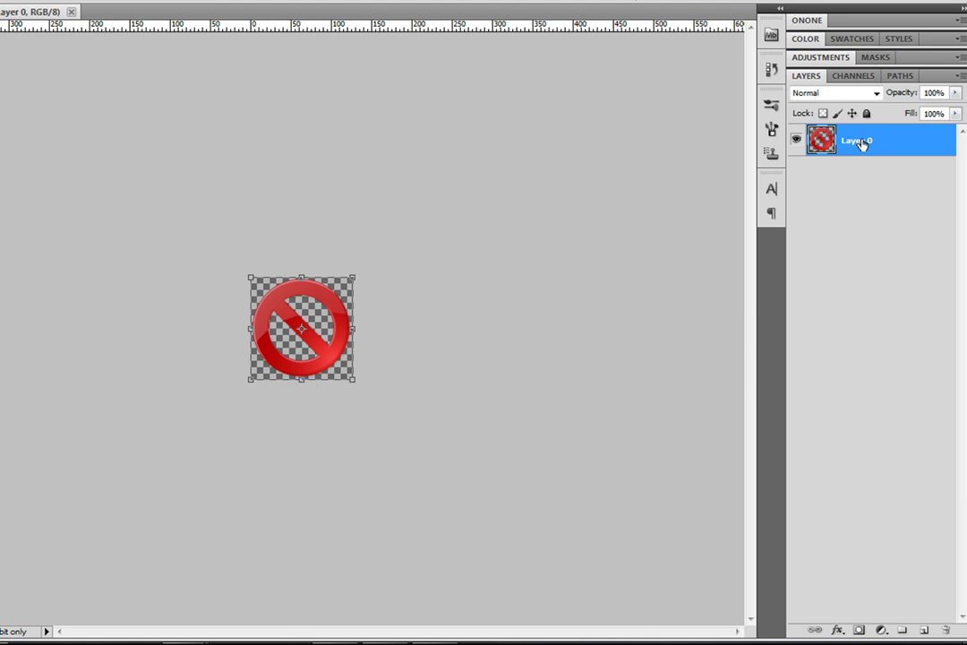
pyautogui.moveTo(862, 145); pyautogui.dragTo(924, 630)
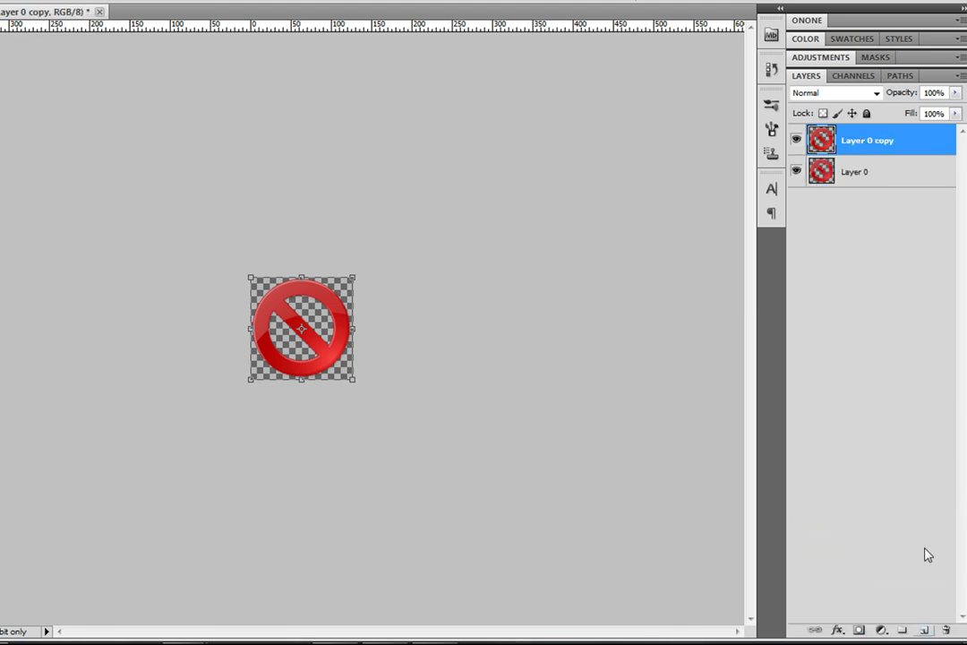
pyautogui.click(796, 166)
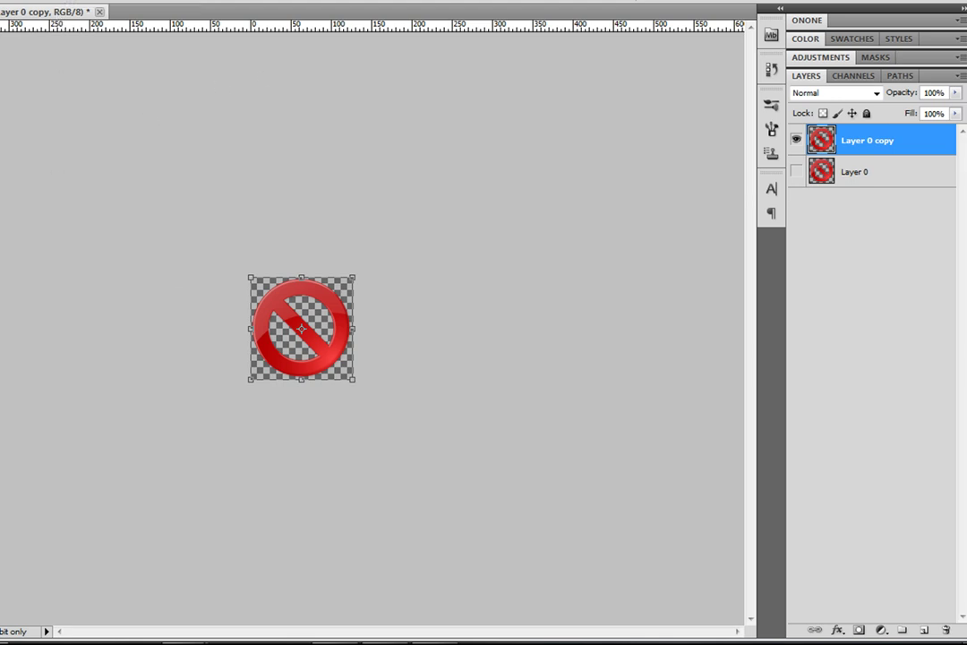
pyautogui.click(534, 354)
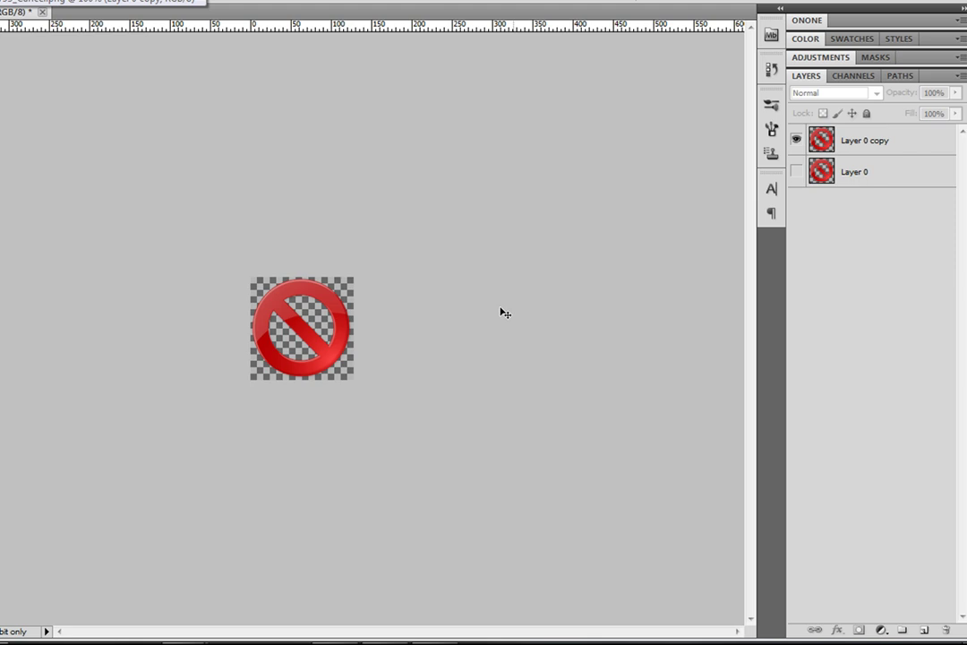
pyautogui.click(304, 336)
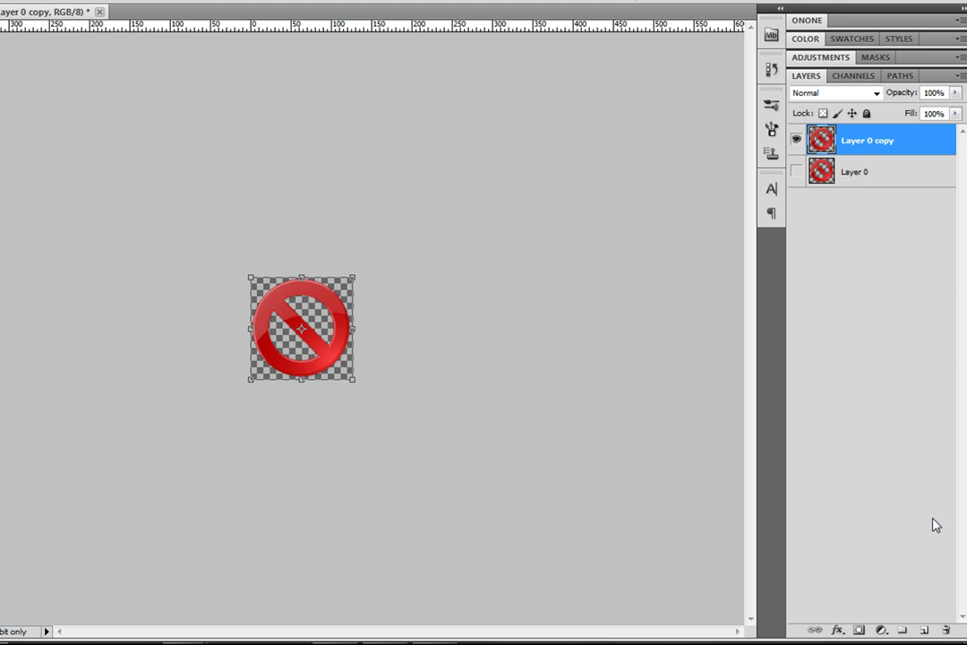
pyautogui.click(551, 233)
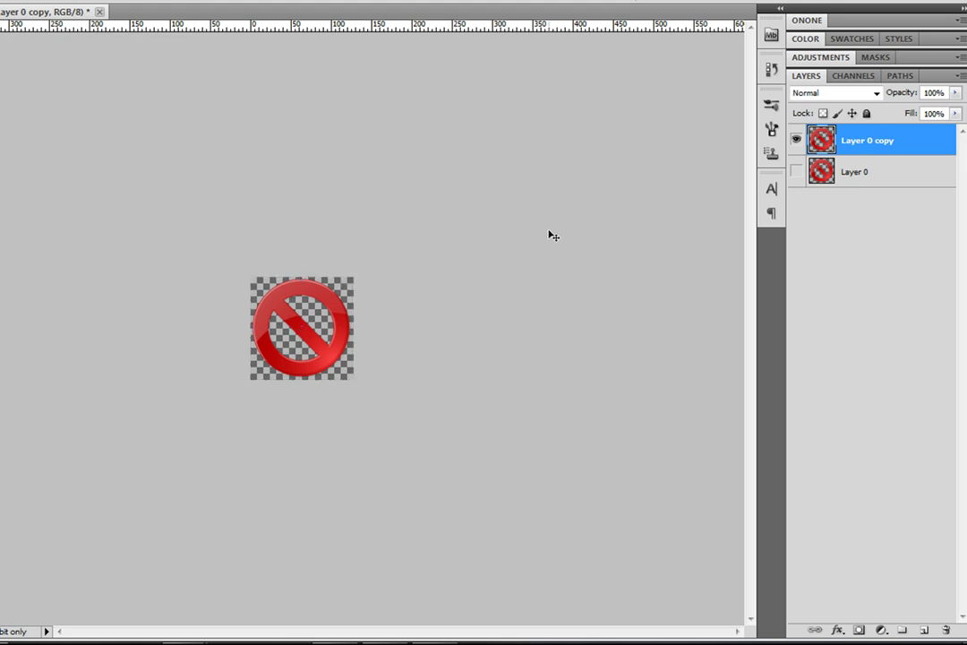
pyautogui.click(878, 150)
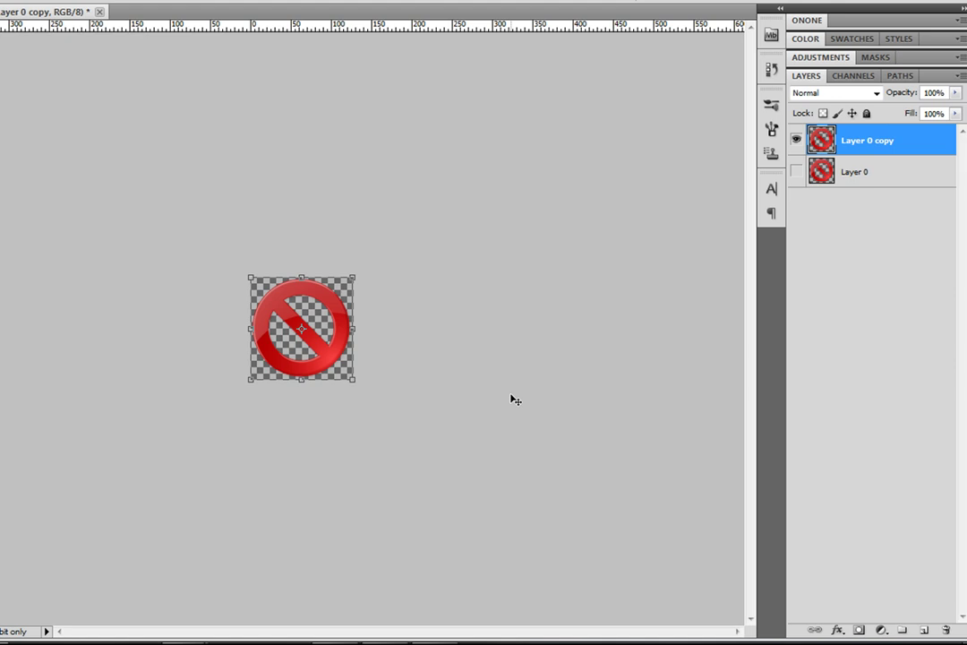
# Add a Color Overlay effect to Layer 0 copy using bright magenta #fa06b8
pyautogui.click(837, 632)
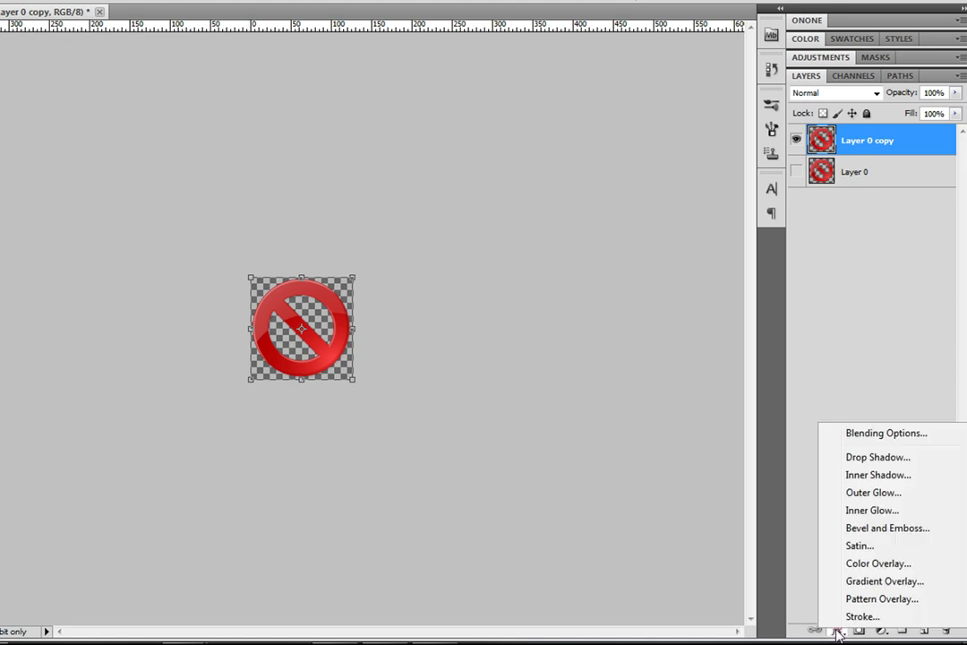
pyautogui.click(860, 564)
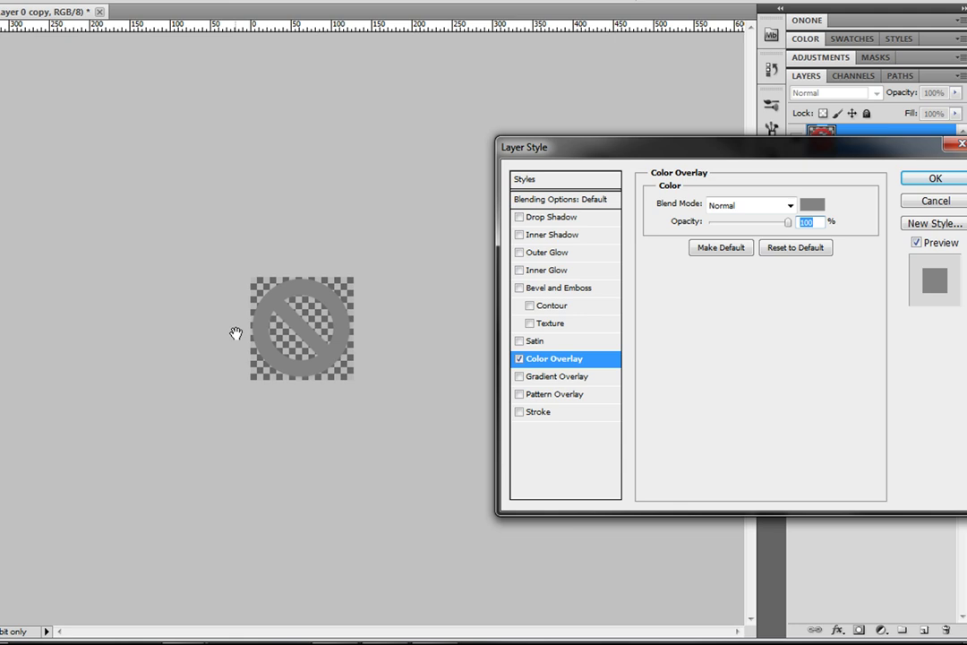
pyautogui.click(813, 205)
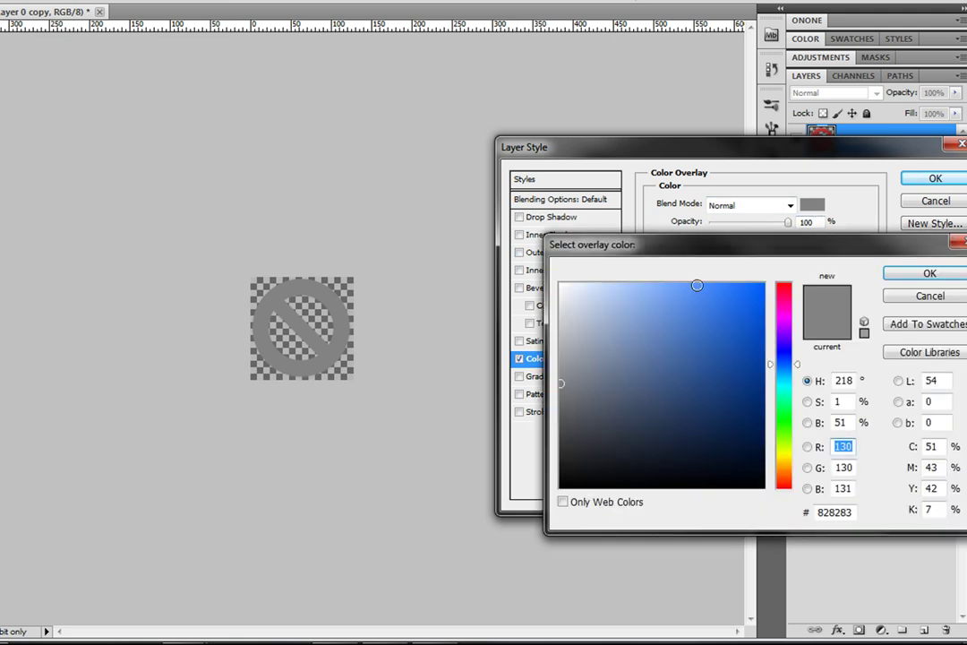
pyautogui.click(747, 301)
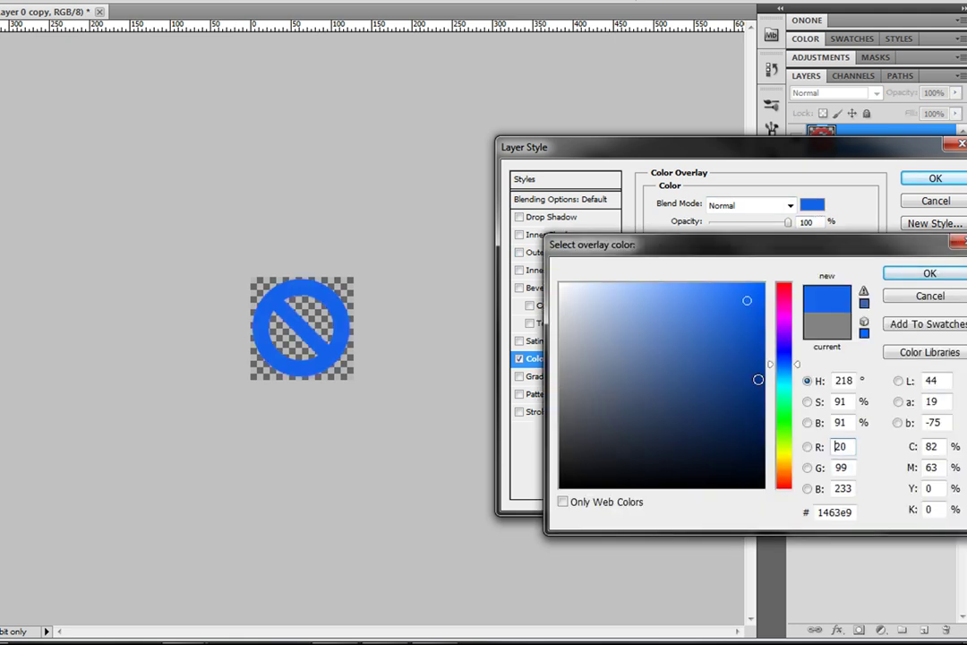
pyautogui.click(753, 382)
pyautogui.click(788, 416)
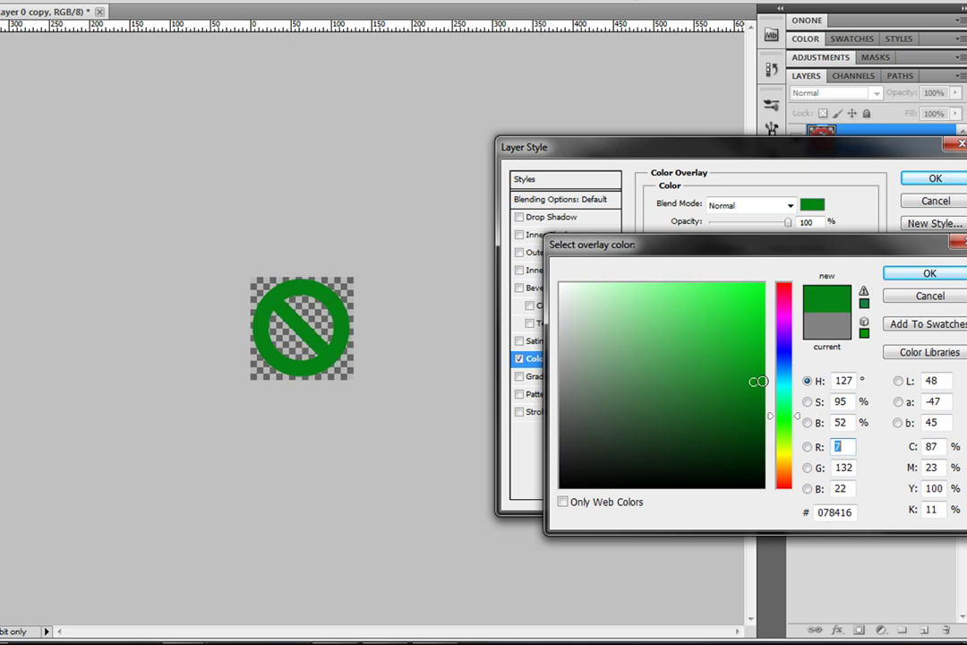
pyautogui.click(784, 486)
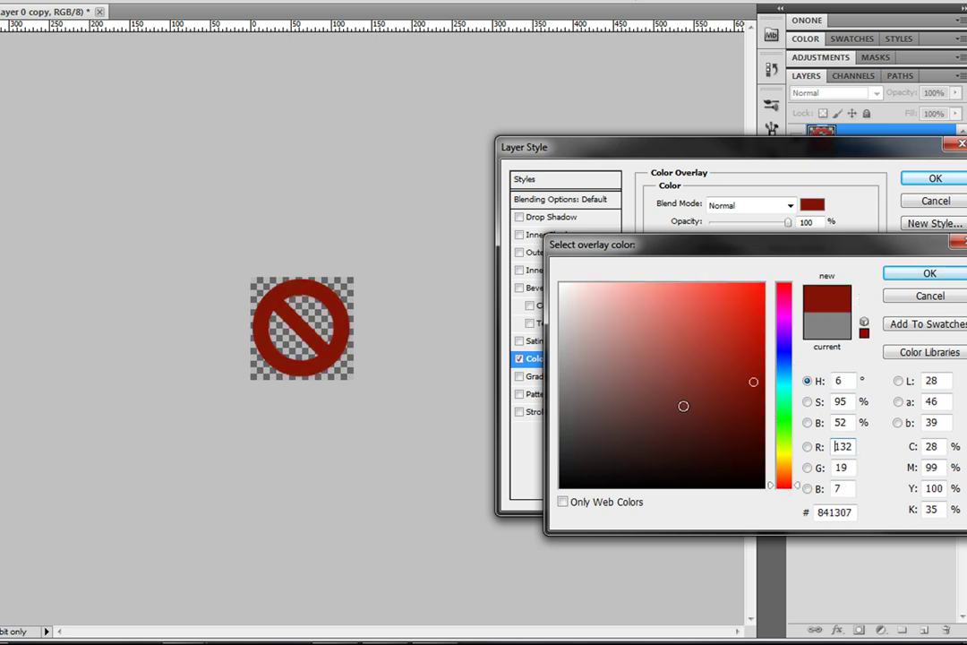
pyautogui.click(790, 316)
pyautogui.click(789, 309)
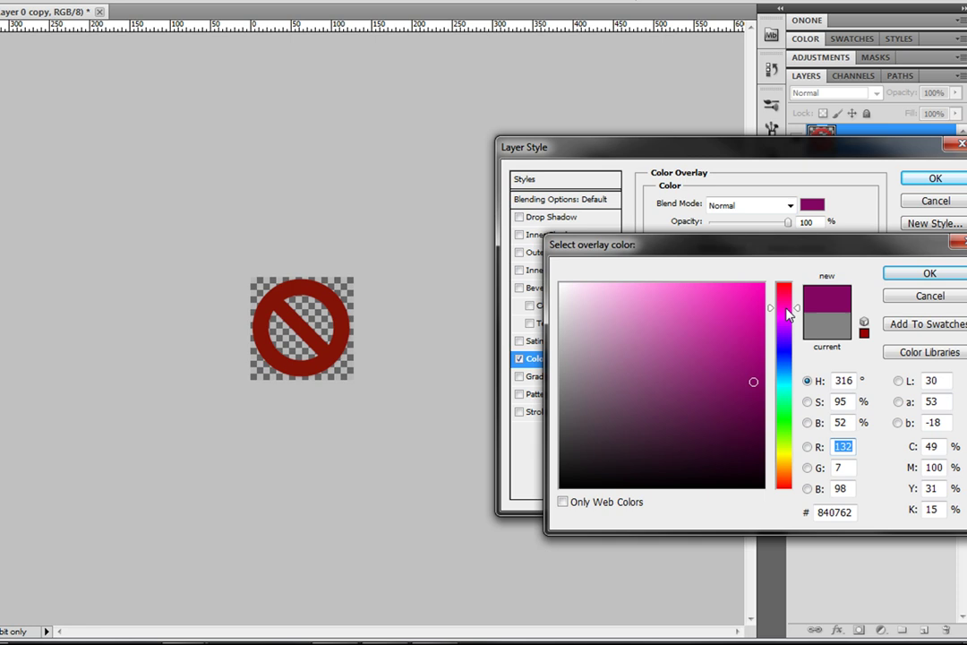
pyautogui.moveTo(751, 324); pyautogui.dragTo(761, 286)
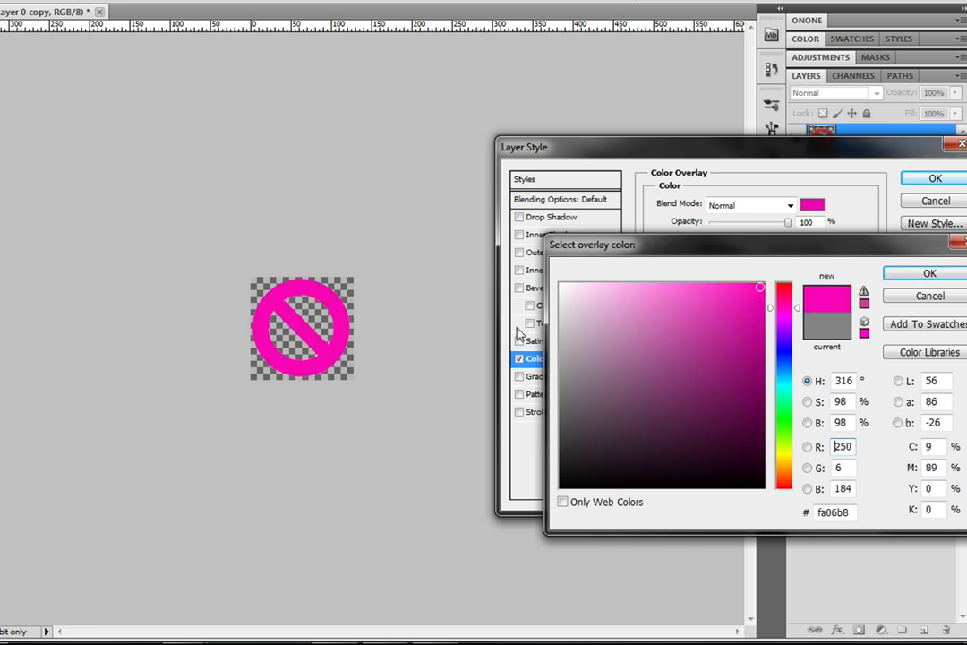
pyautogui.click(930, 273)
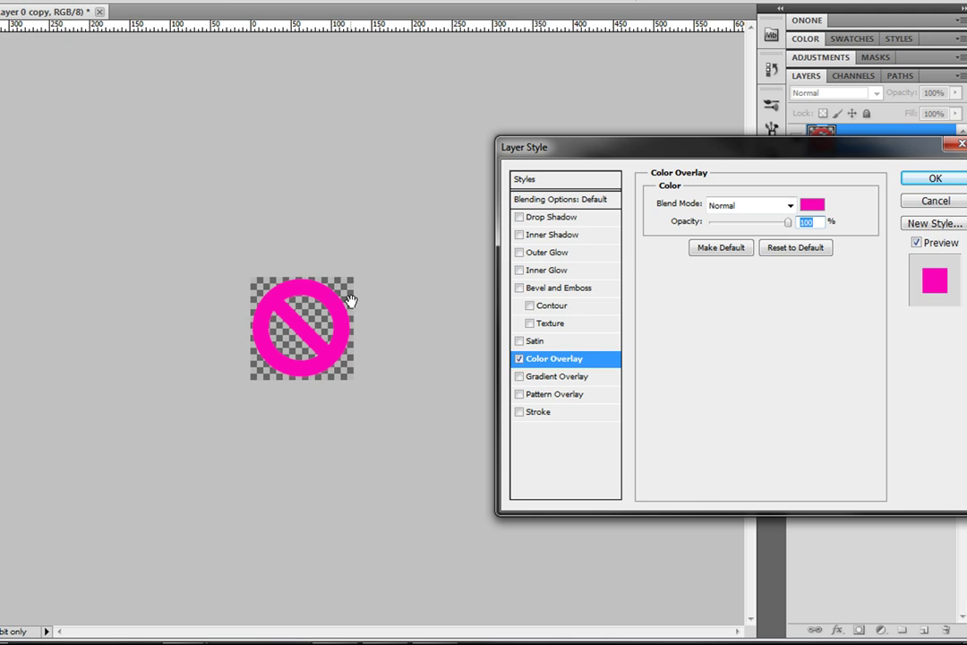
# Toggle a drop shadow off again and trial Overlay, Hard Light, Darken and Saturation blend modes
pyautogui.click(520, 218)
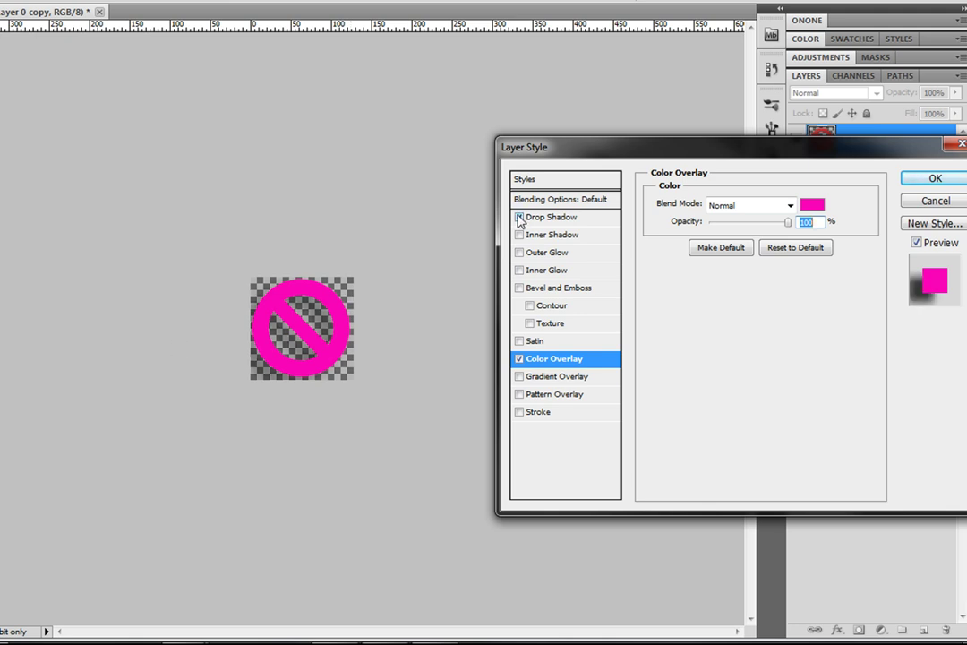
pyautogui.click(519, 218)
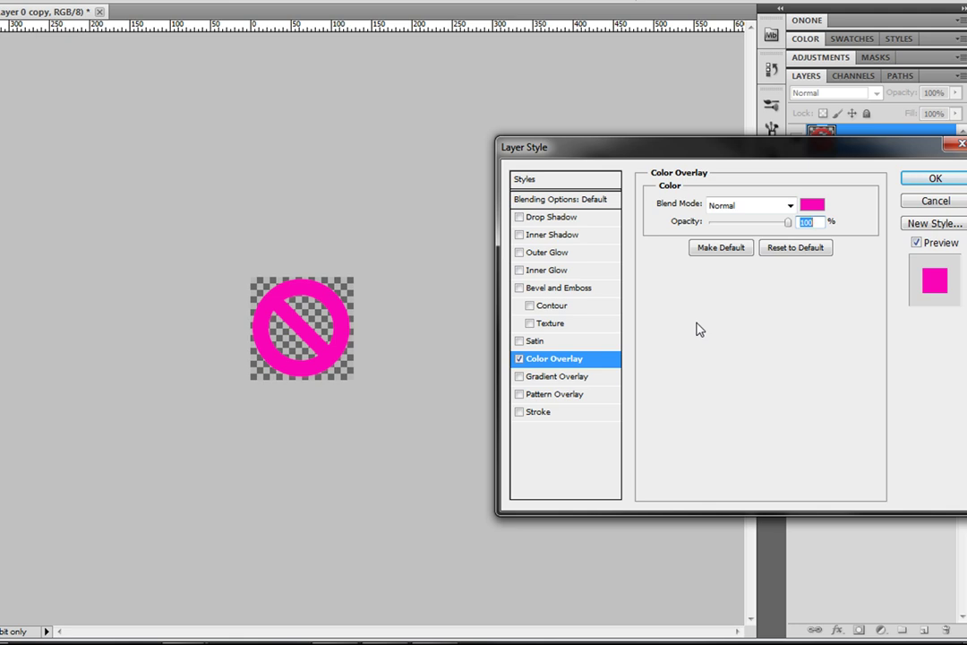
pyautogui.click(791, 205)
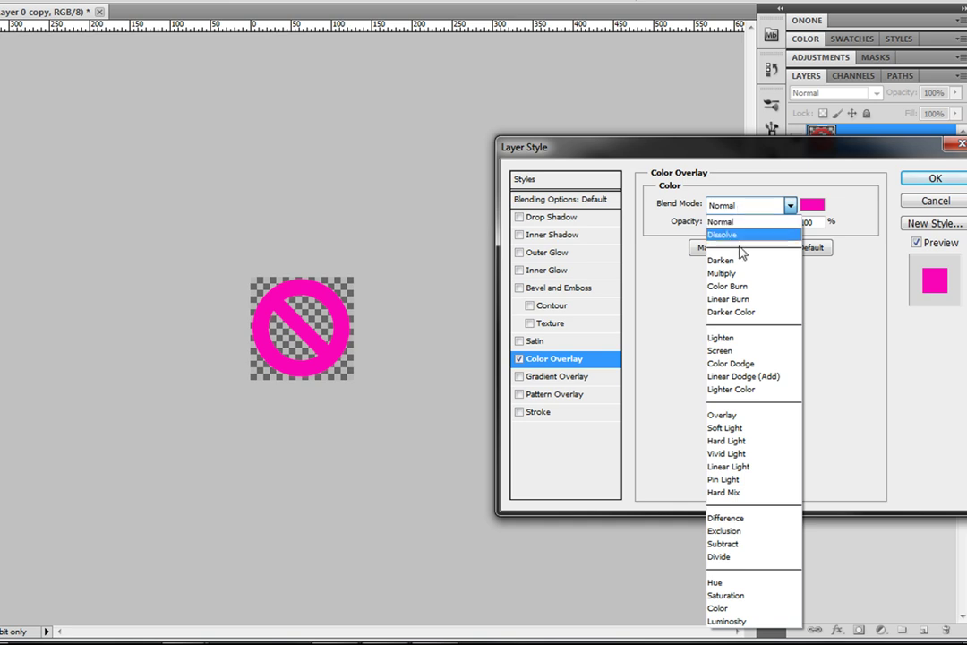
pyautogui.click(723, 415)
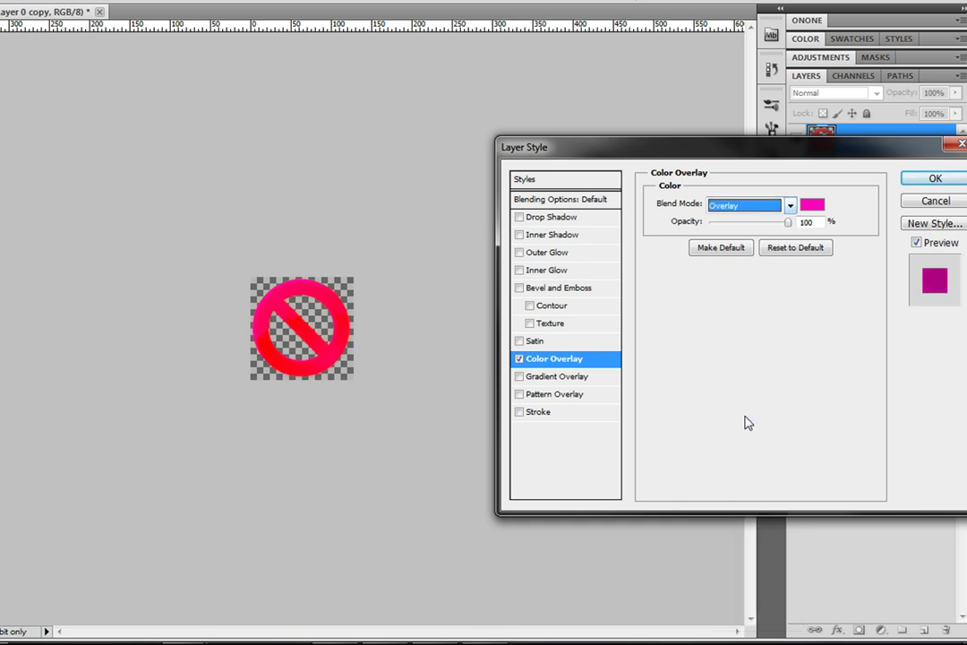
pyautogui.click(790, 205)
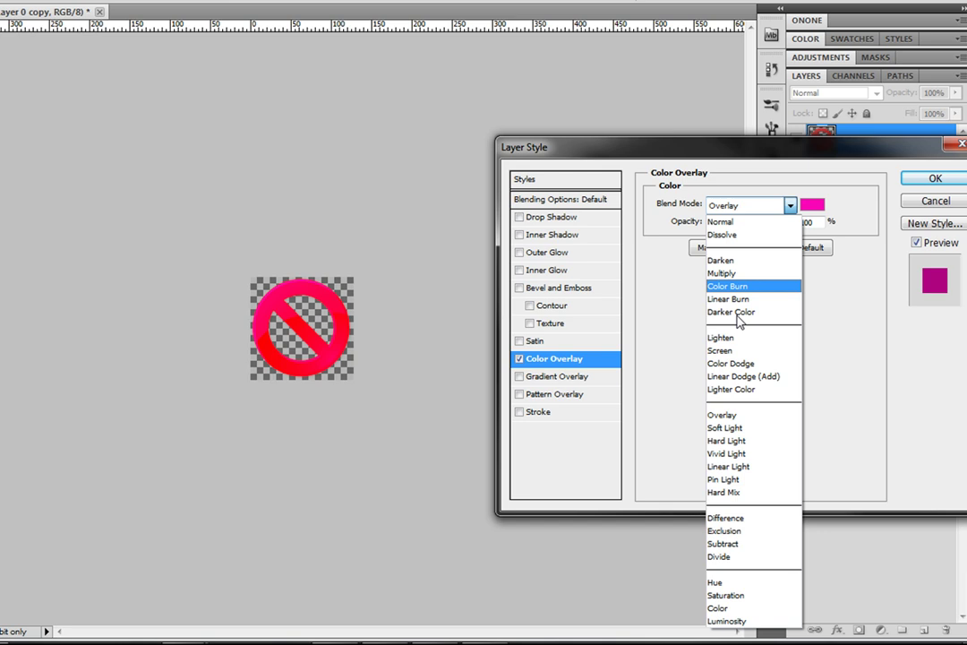
pyautogui.click(790, 444)
pyautogui.click(776, 205)
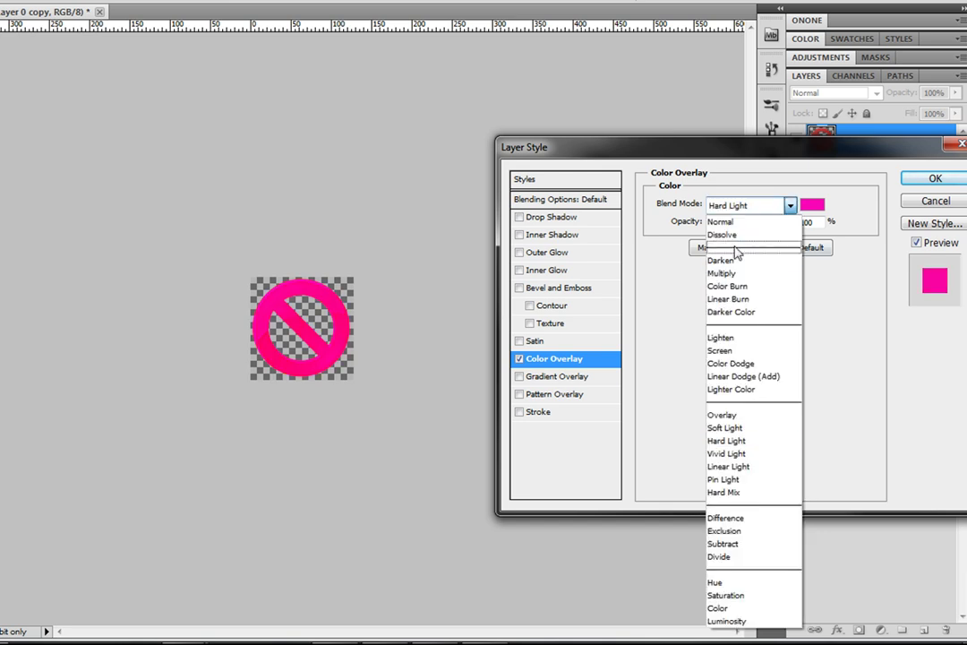
pyautogui.click(730, 268)
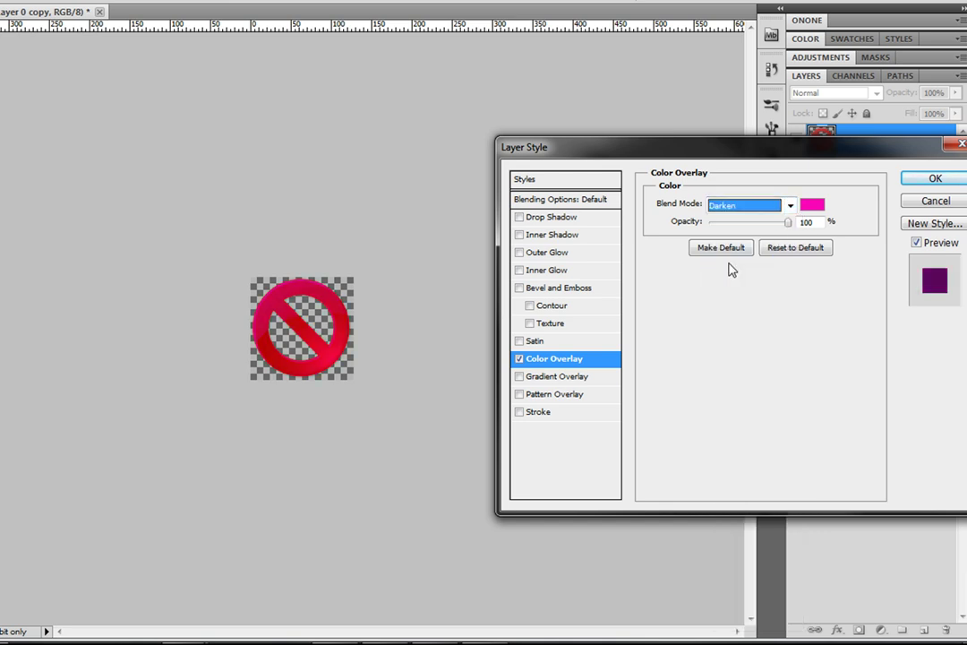
pyautogui.click(786, 207)
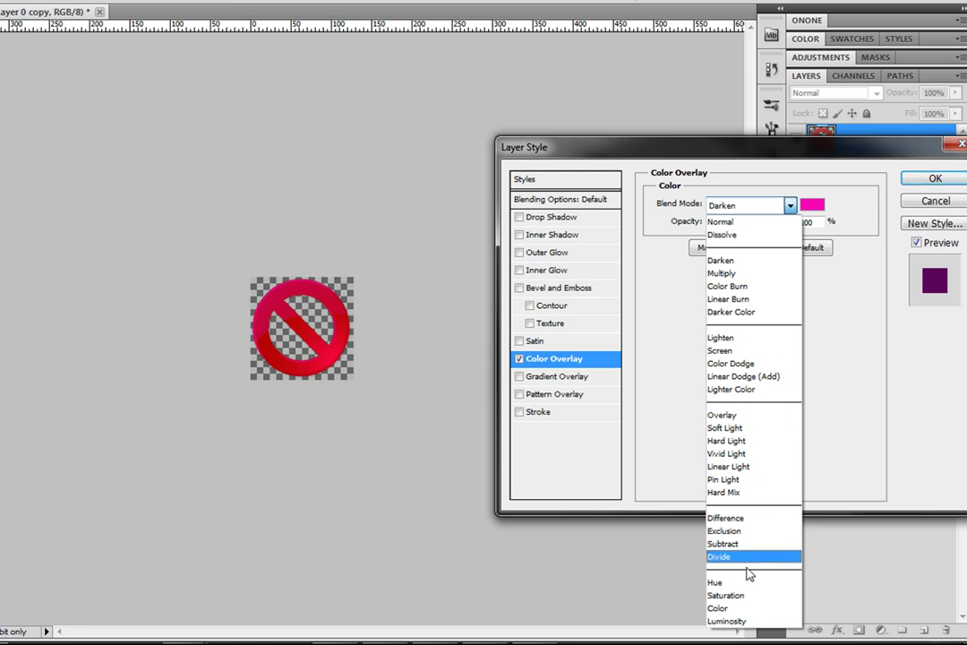
pyautogui.click(742, 596)
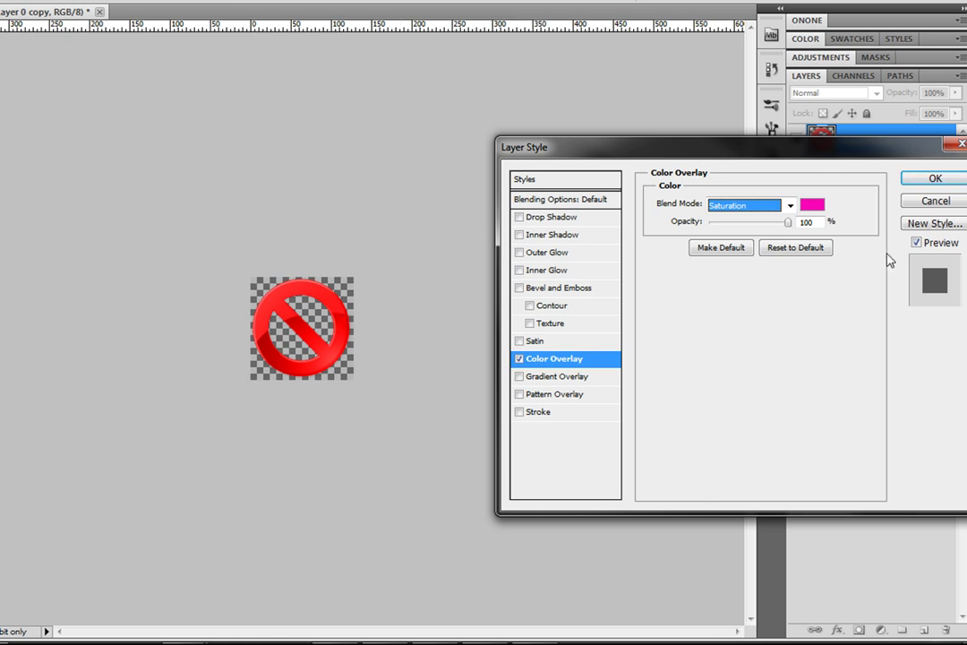
# Set the Color Overlay blend mode to Hue and apply the layer style
pyautogui.click(789, 206)
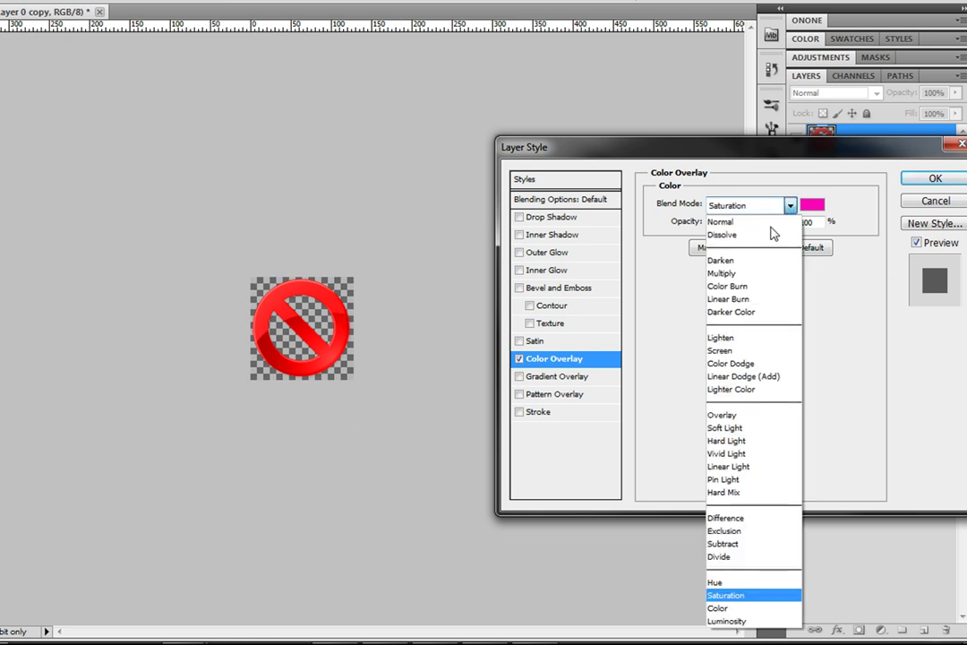
pyautogui.click(721, 584)
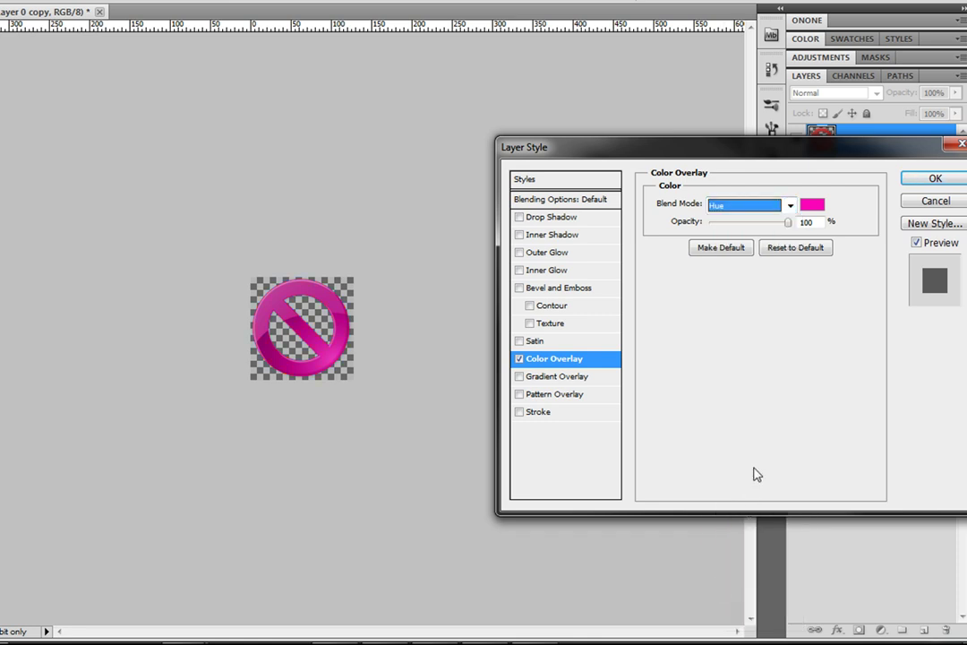
pyautogui.press('Tab')
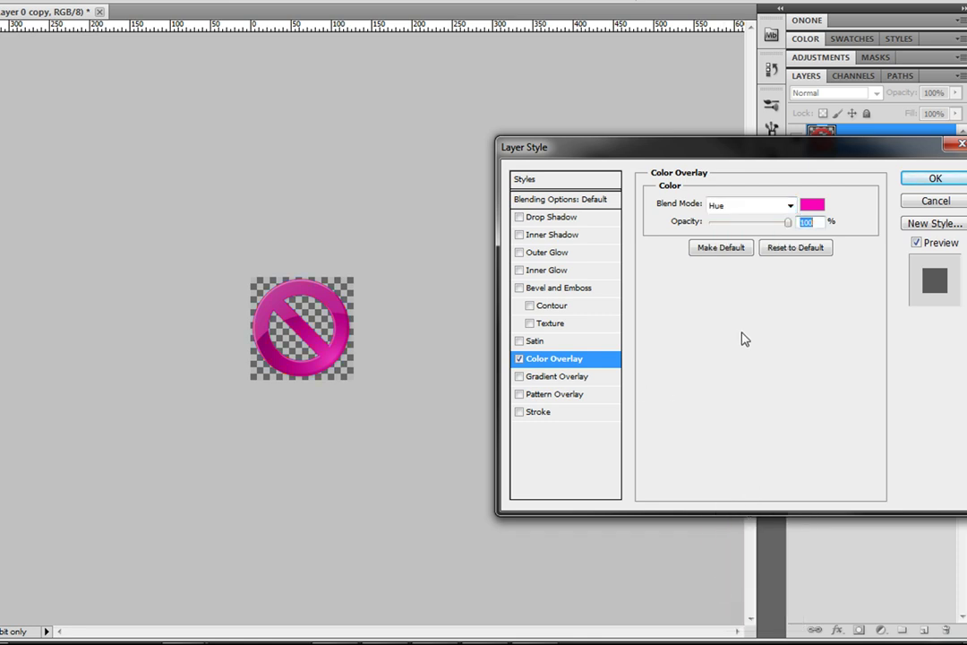
pyautogui.click(936, 180)
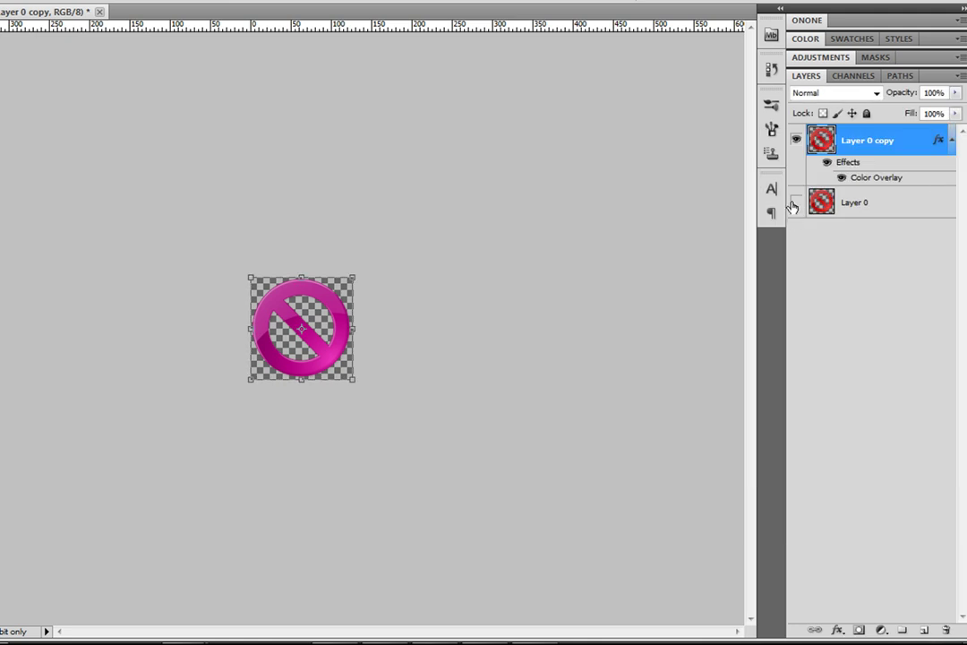
# Toggle Layer 0 copy's visibility to compare magenta against red, finishing with the copy hidden
pyautogui.click(796, 139)
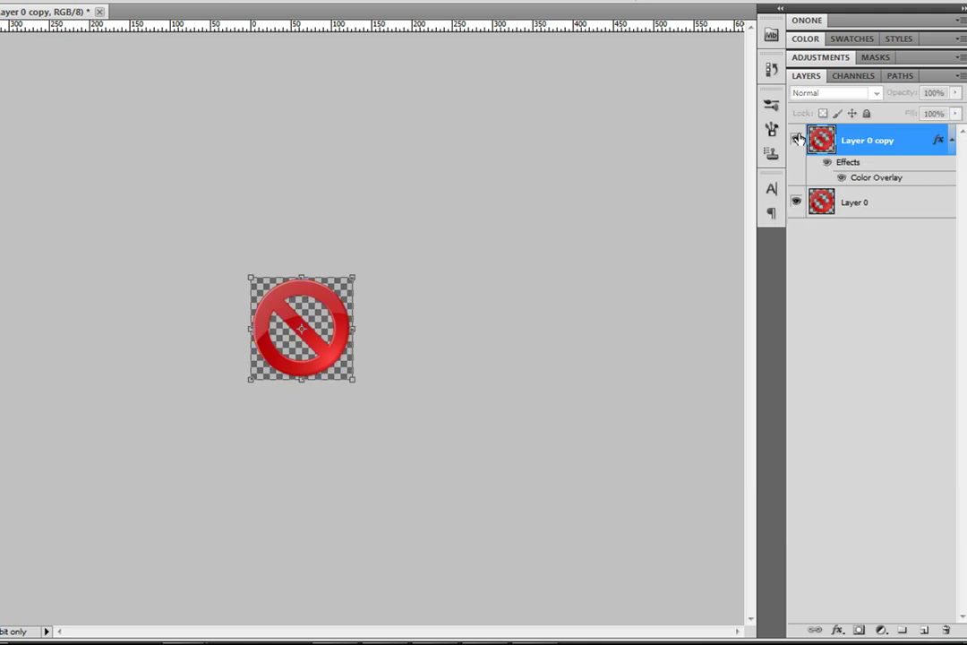
pyautogui.click(796, 140)
pyautogui.click(796, 140)
pyautogui.click(797, 140)
pyautogui.click(796, 140)
pyautogui.click(798, 140)
pyautogui.click(797, 139)
pyautogui.click(797, 140)
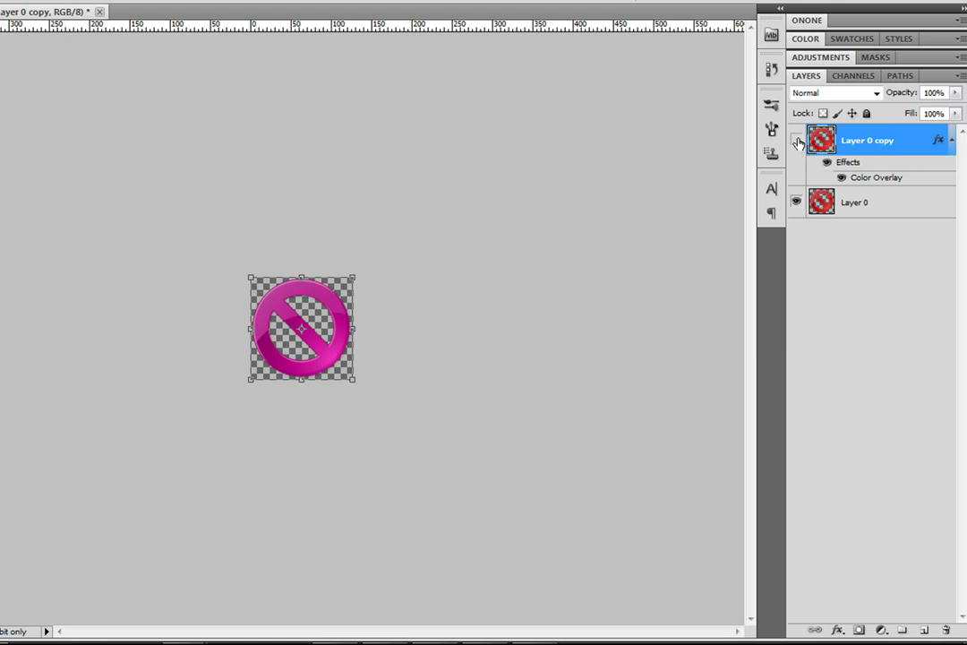
pyautogui.click(797, 141)
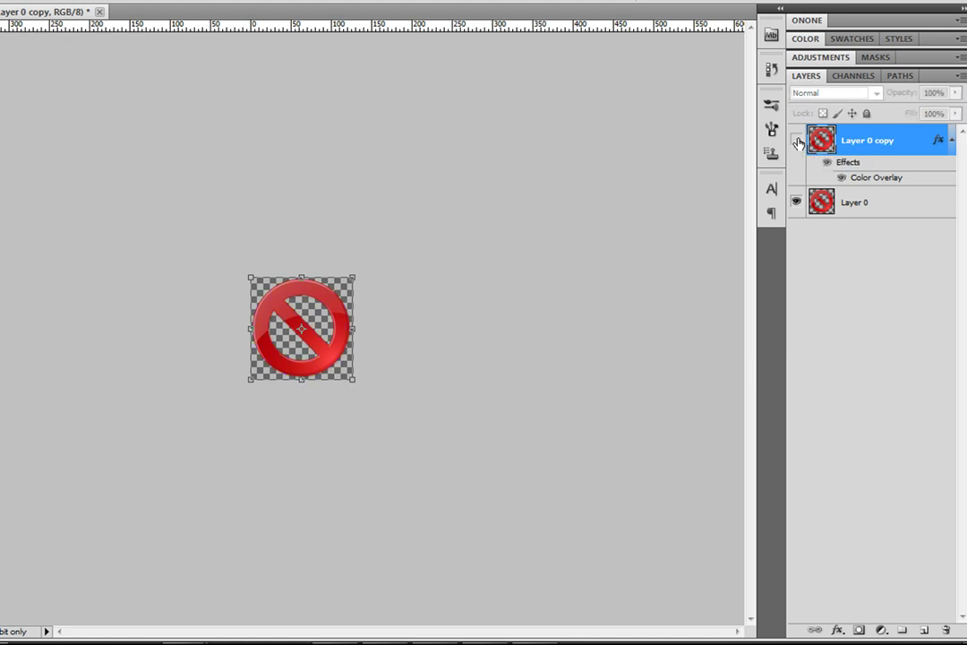